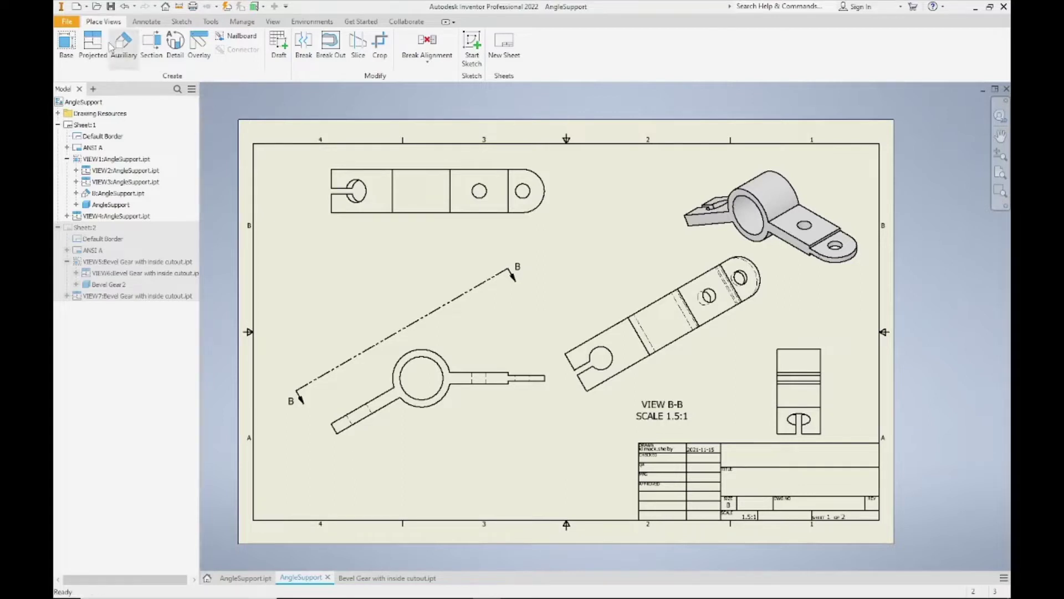
- Open the Print Drawing dialog for the AngleSupport sheet from the File menu's Print command
left_click(74, 21)
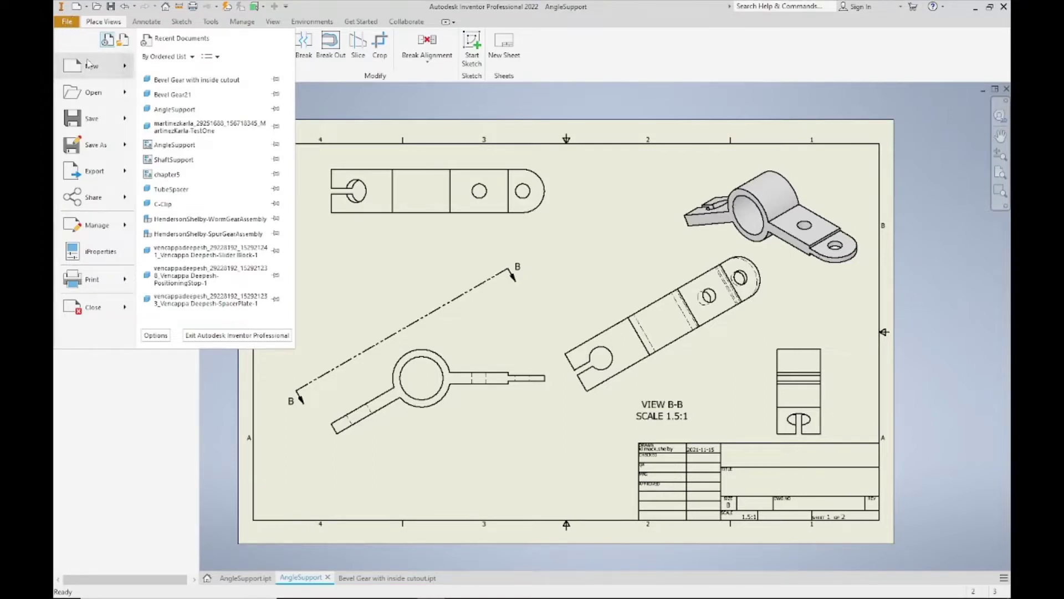
mouse_move(101, 281)
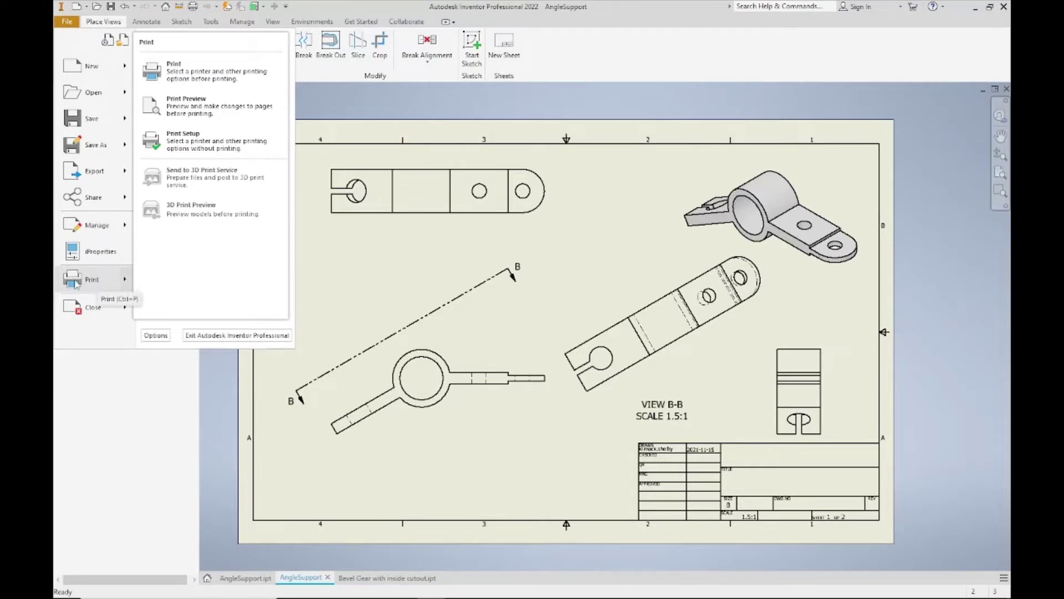
left_click(88, 283)
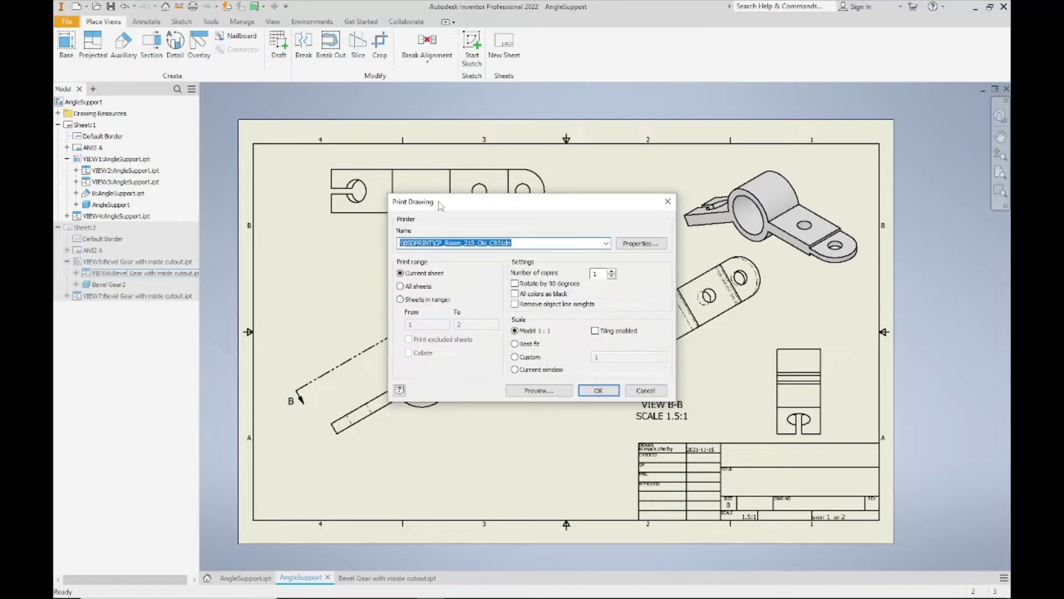
- Switch the printer from the Oki printer to Microsoft Print to PDF
left_click_drag(439, 205, 428, 204)
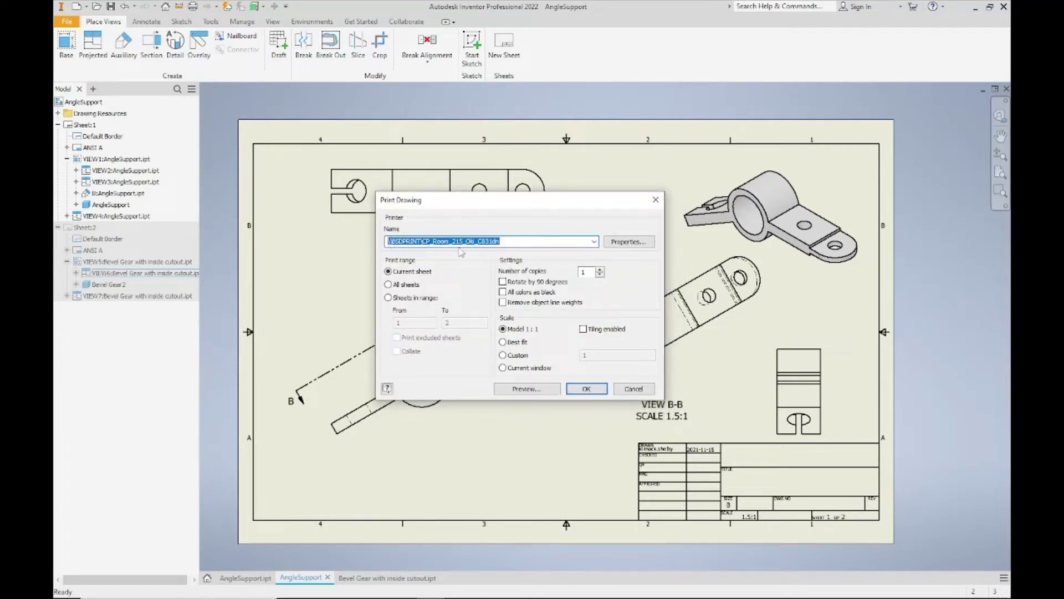
left_click(593, 241)
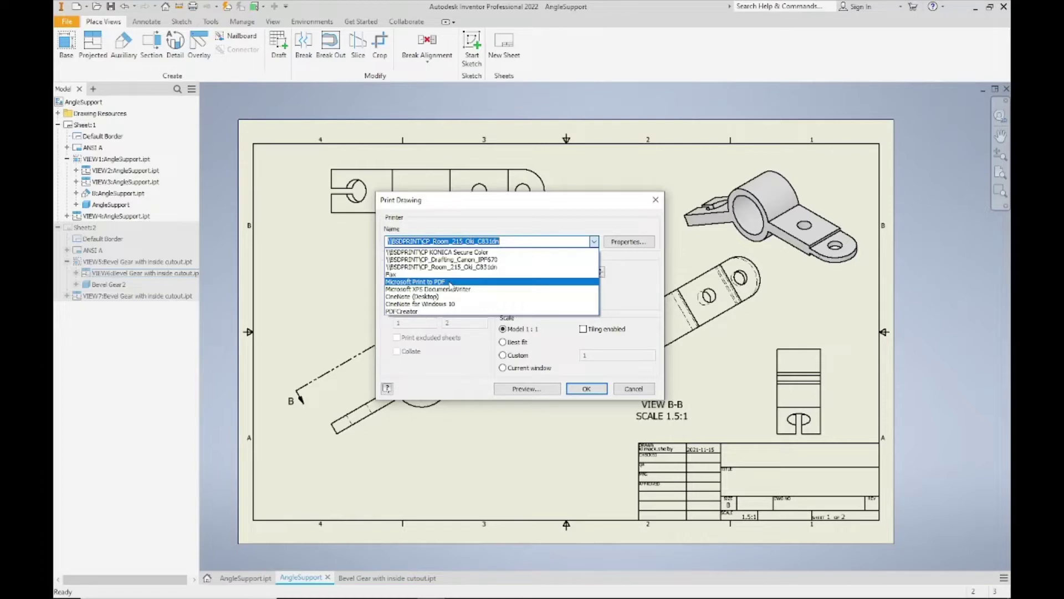
left_click(450, 282)
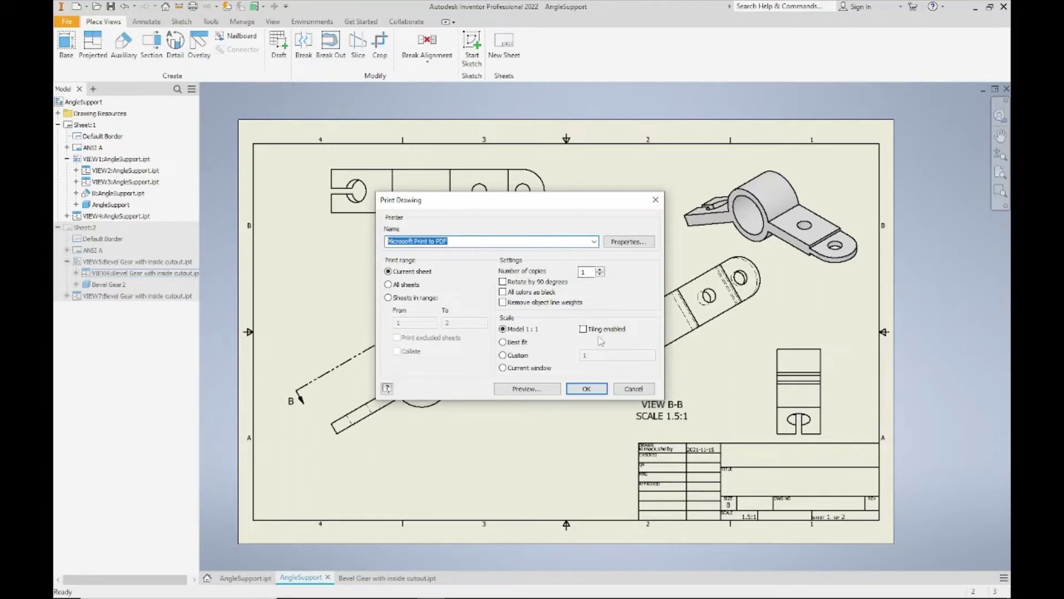
left_click(626, 241)
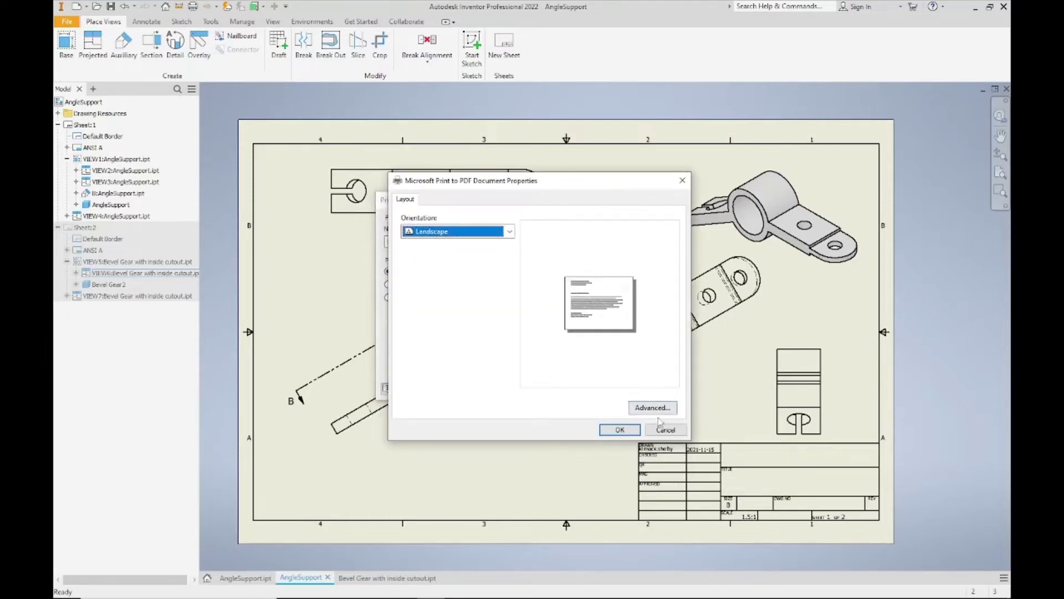
left_click(658, 410)
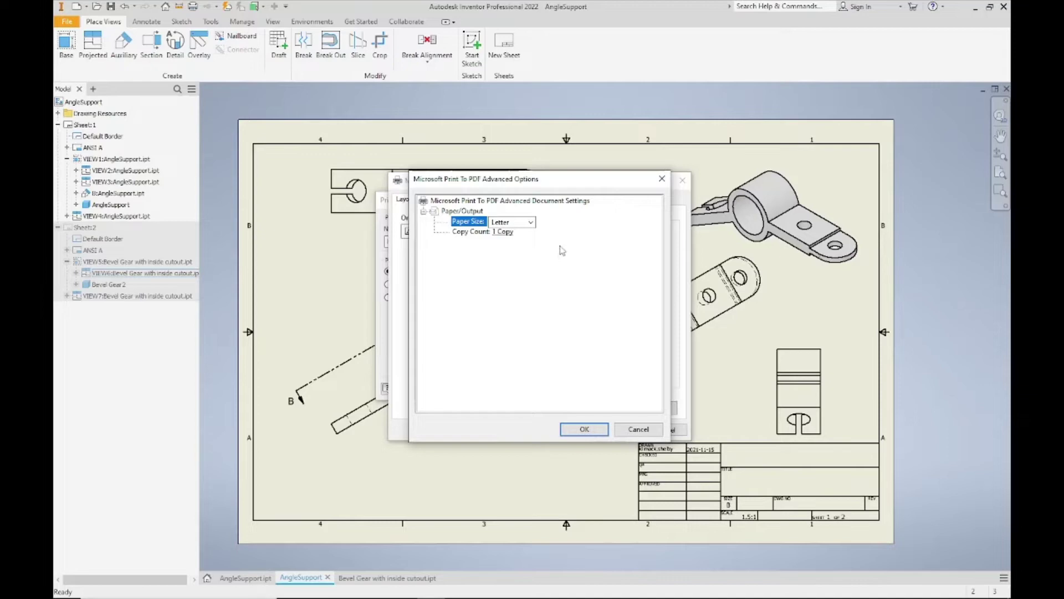
left_click(634, 427)
left_click(665, 430)
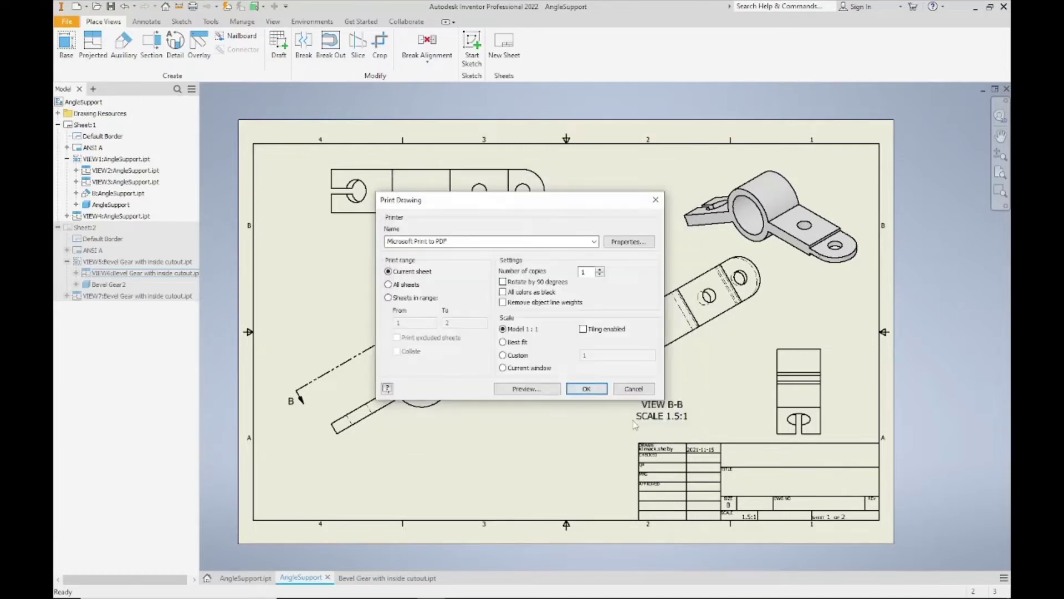
left_click(546, 388)
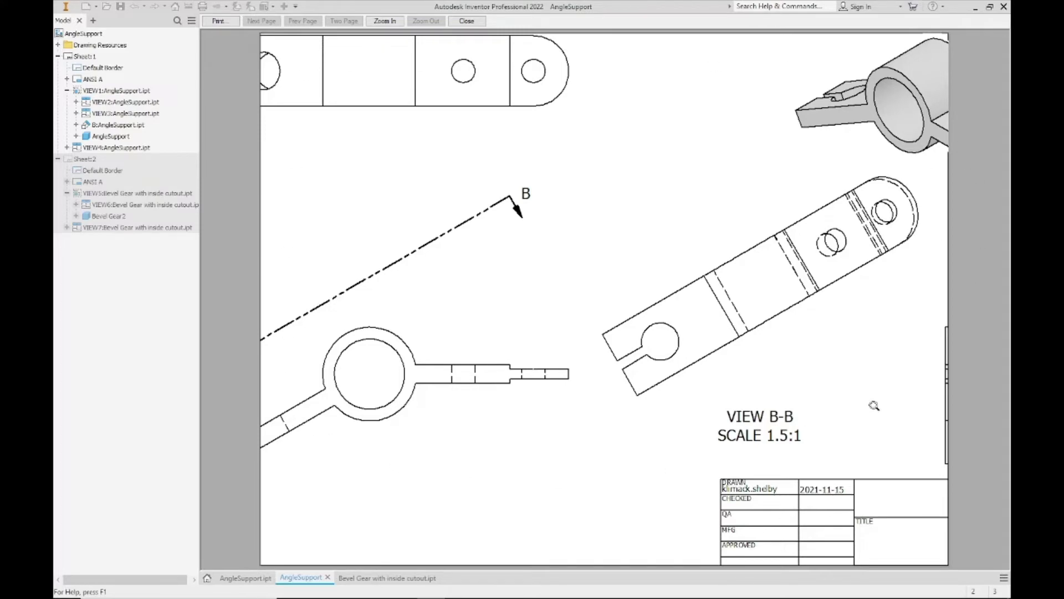
left_click(466, 20)
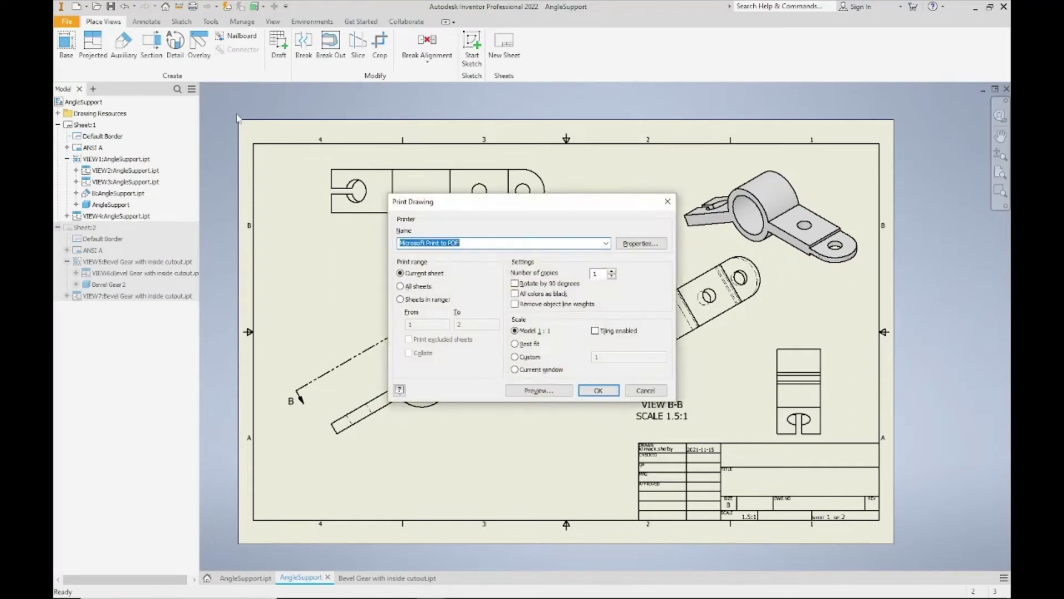
- Set the Microsoft Print to PDF paper size to Tabloid and preview sheet 1
left_click(641, 243)
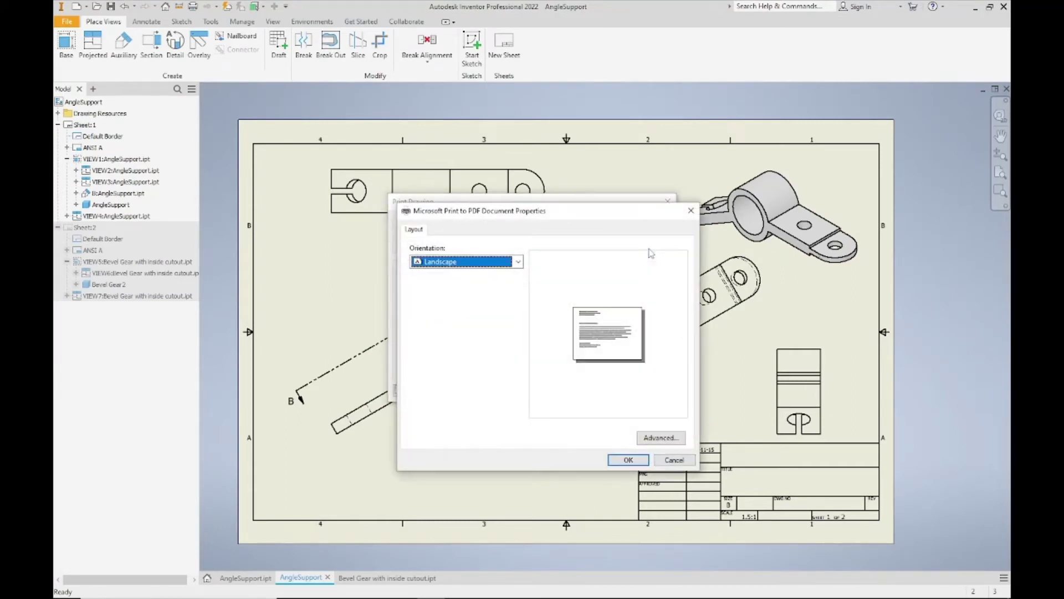
left_click(659, 438)
left_click(527, 256)
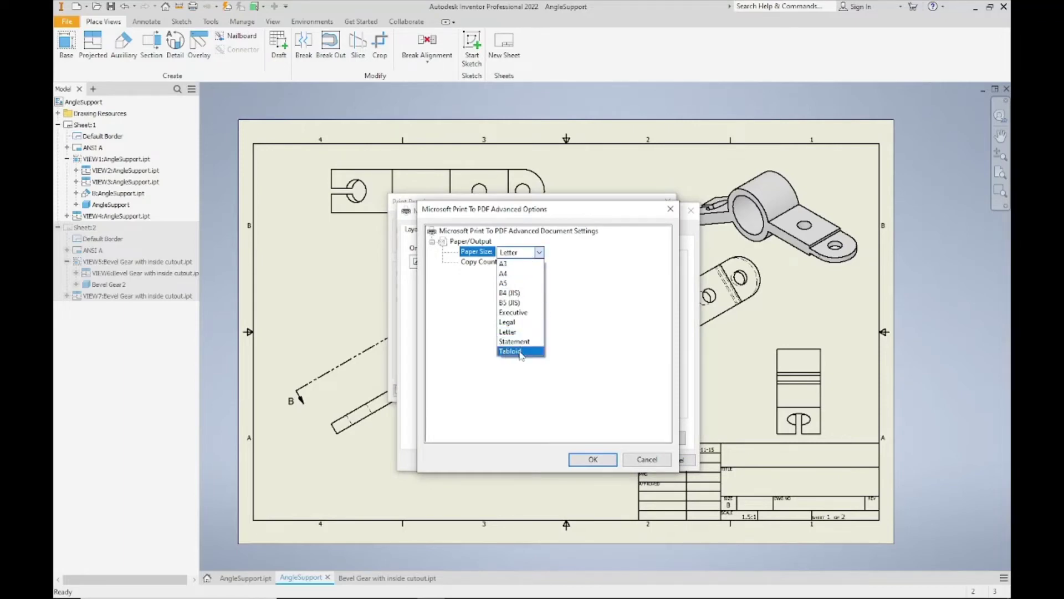
left_click(520, 351)
left_click(592, 459)
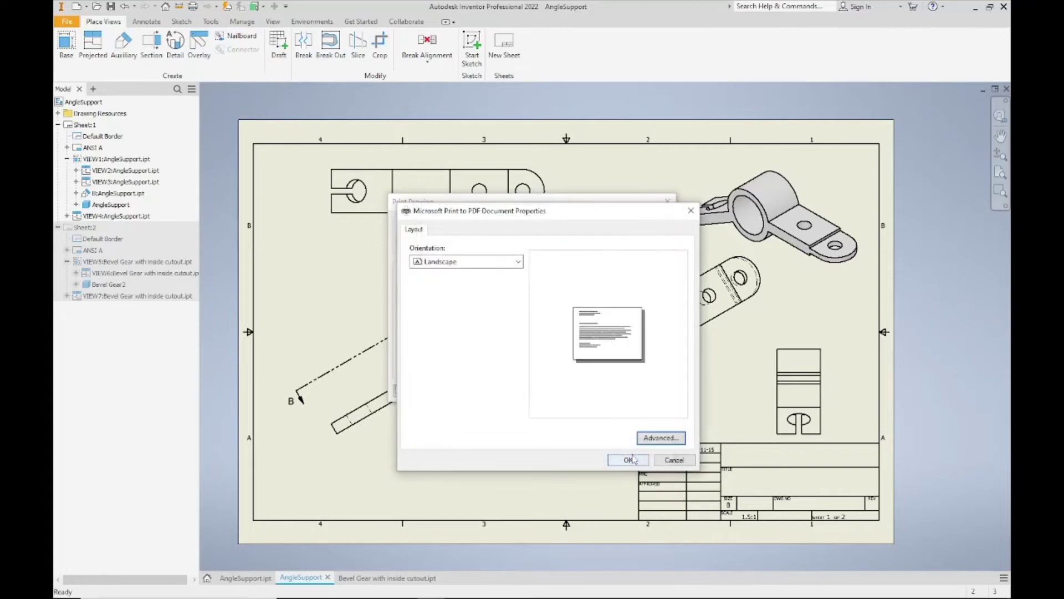
left_click(632, 459)
left_click(523, 390)
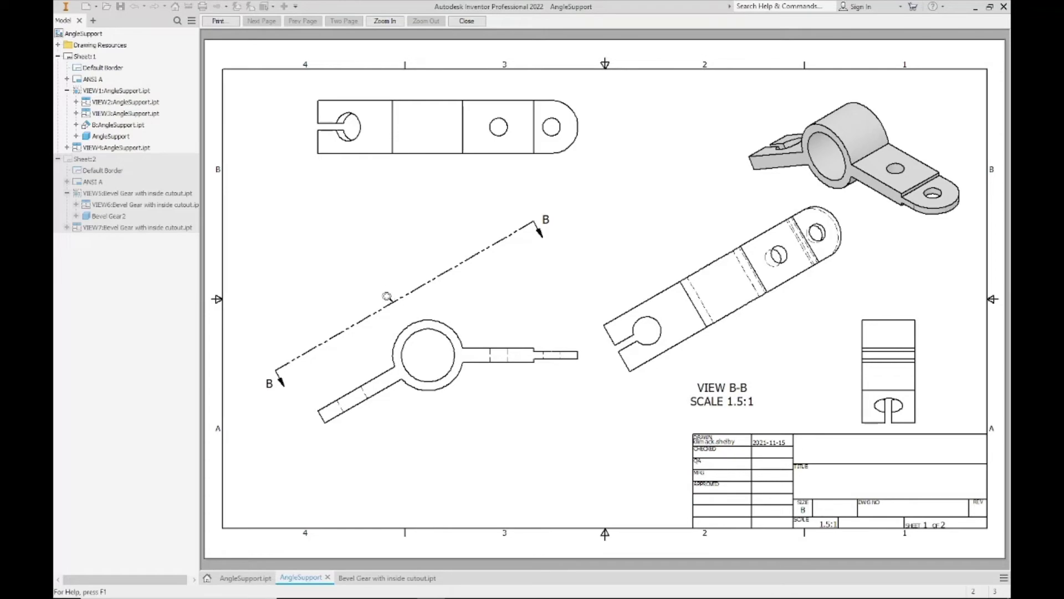
- Print the previewed sheet and confirm, bringing up the Save Print Output As dialog
left_click(218, 20)
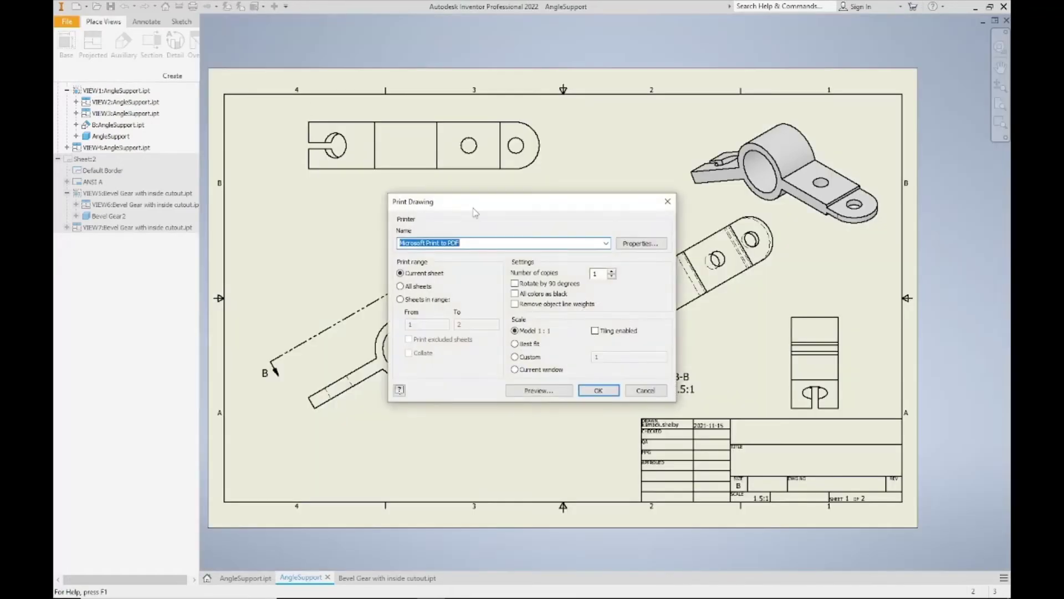
left_click(604, 392)
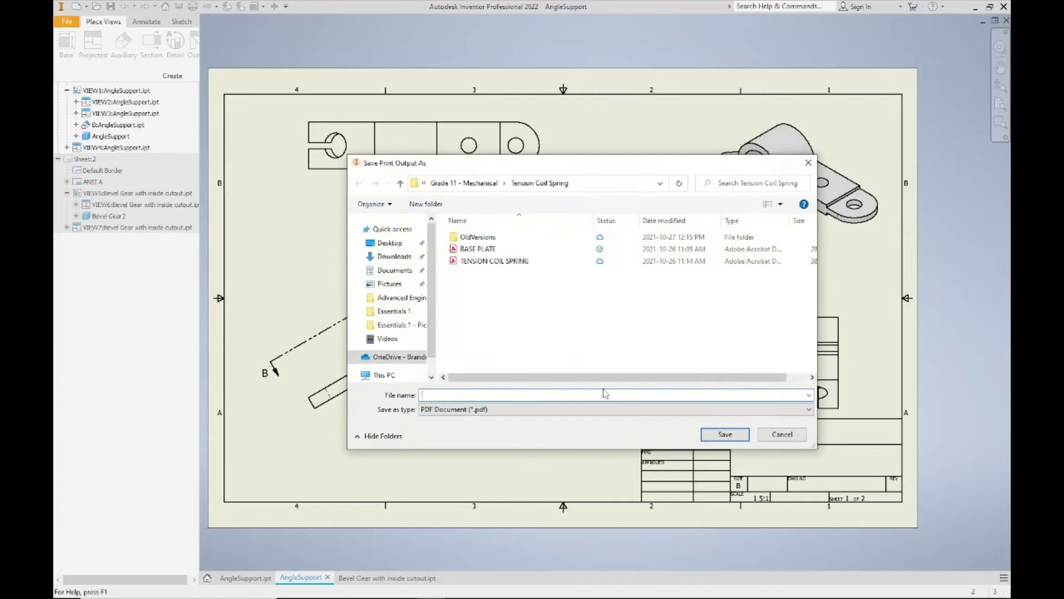
left_click_drag(535, 163, 543, 166)
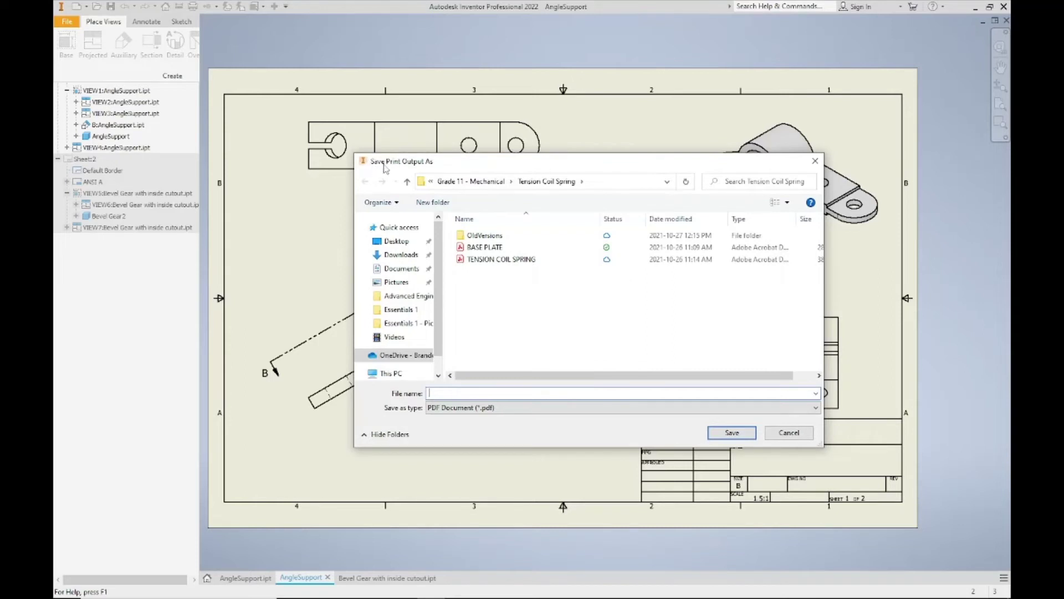
- Navigate to OneDrive > Design Drafting > Essentials 1 as the save location
left_click(430, 182)
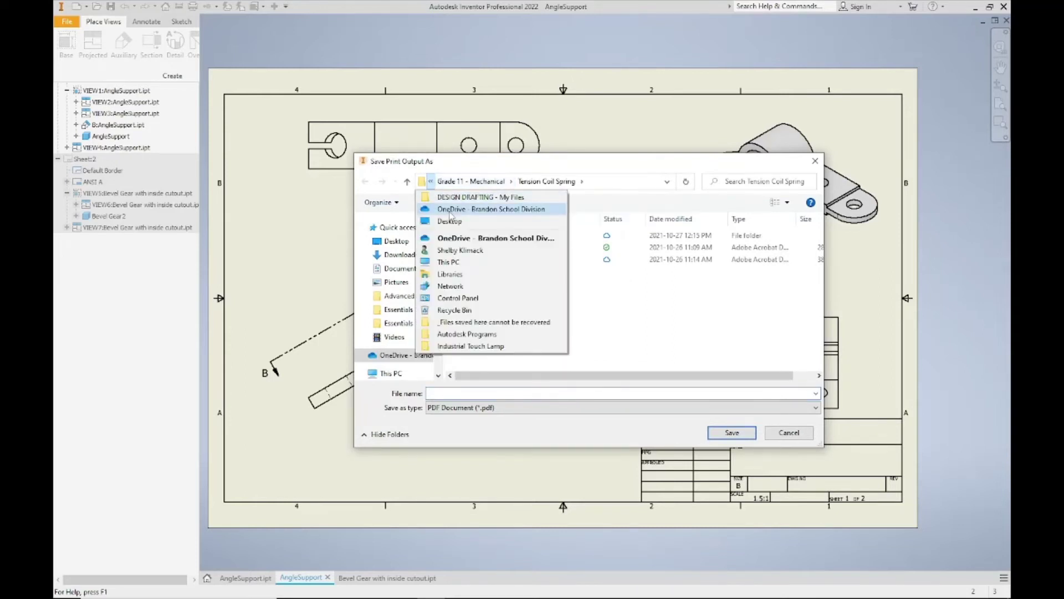
left_click(450, 212)
double_click(475, 235)
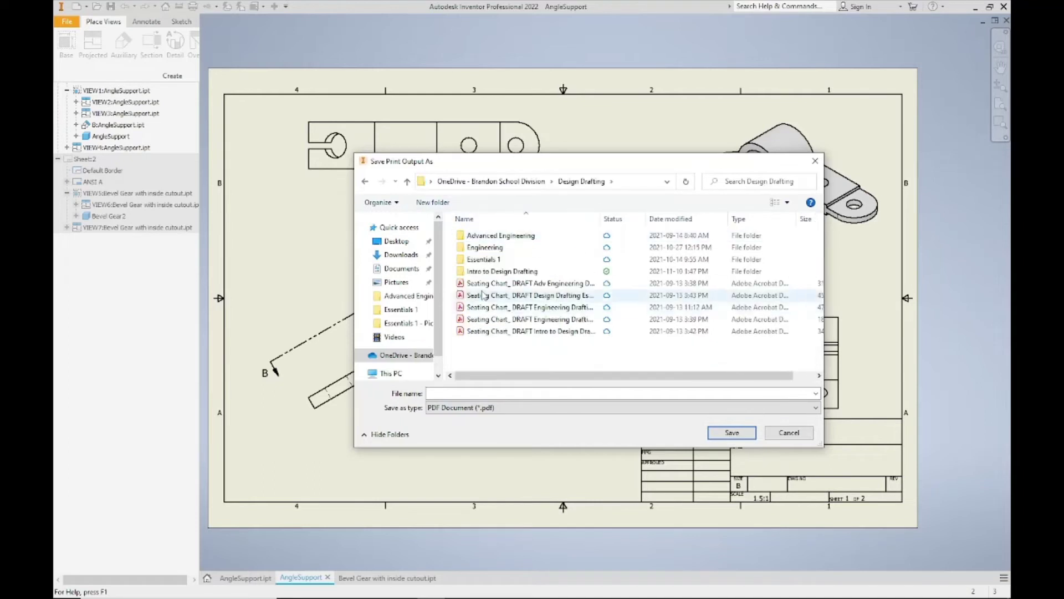
double_click(483, 258)
left_click(546, 393)
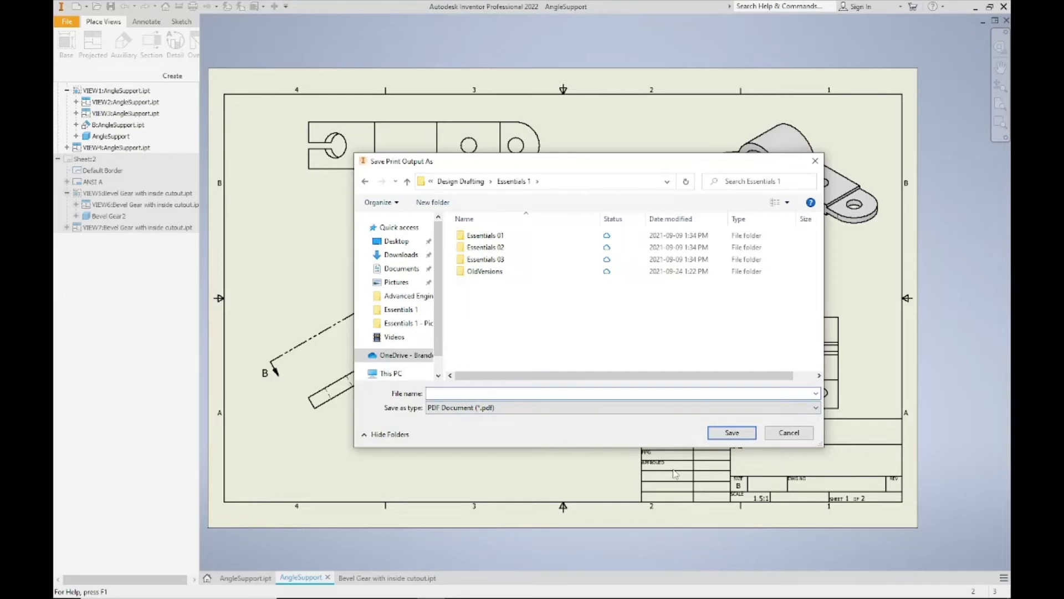
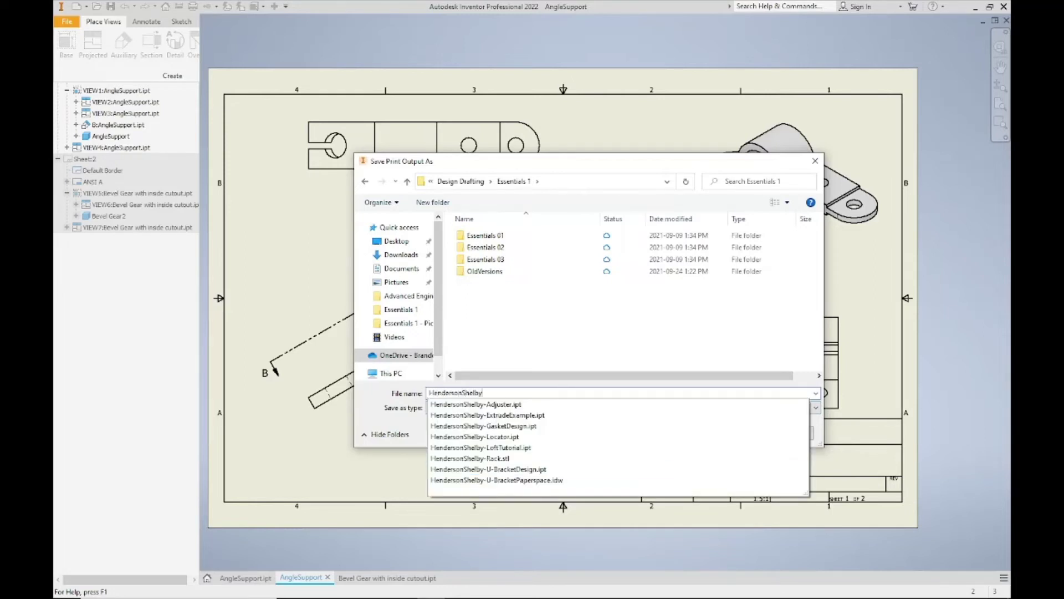
- Name the PDF with the student's name followed by 'PDFExample' and save it
type("-PDFExamp")
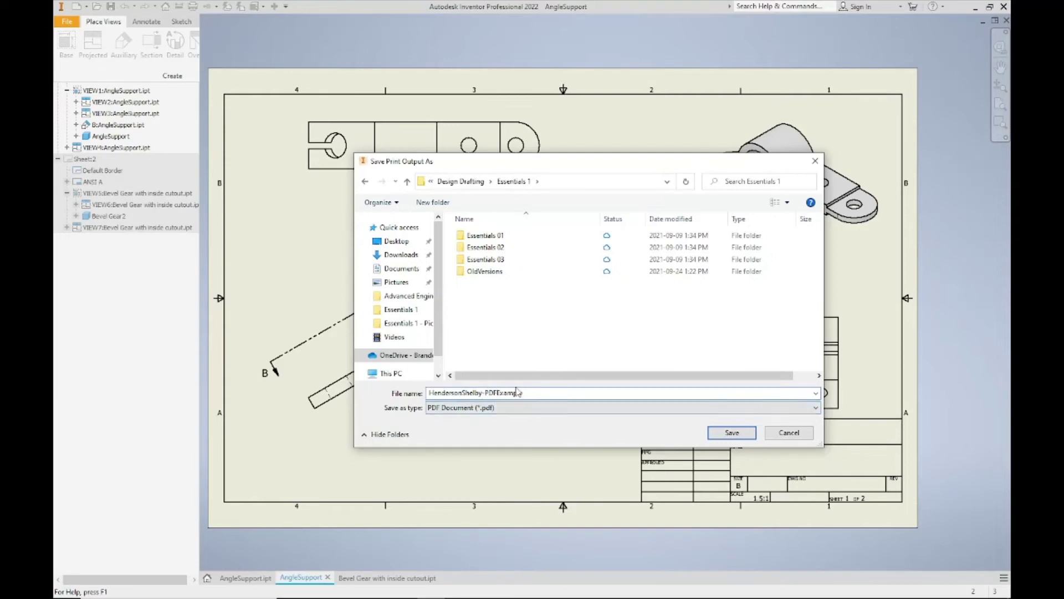
type("le")
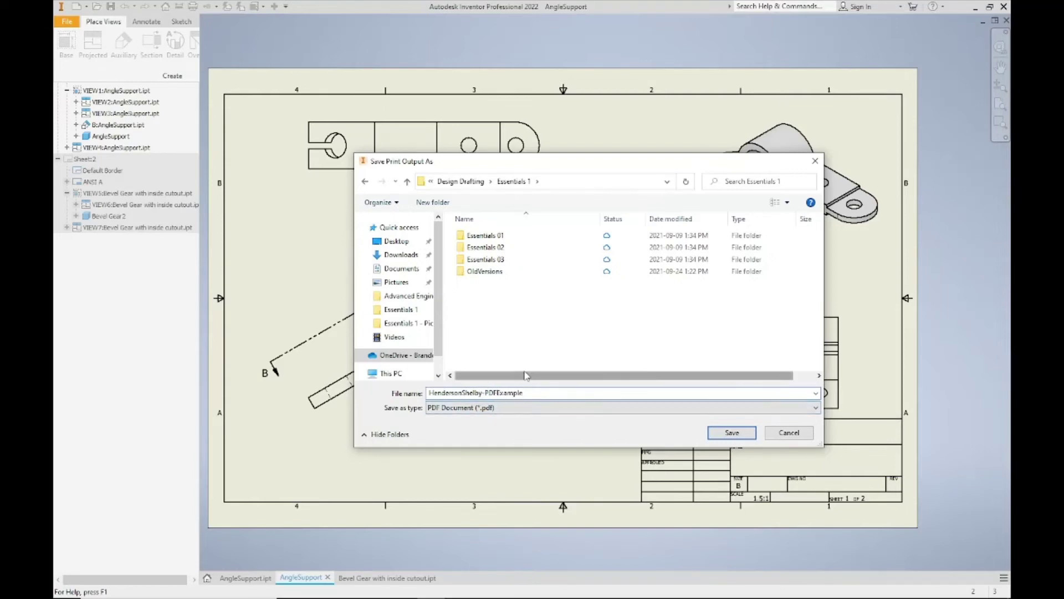
left_click_drag(517, 394, 428, 393)
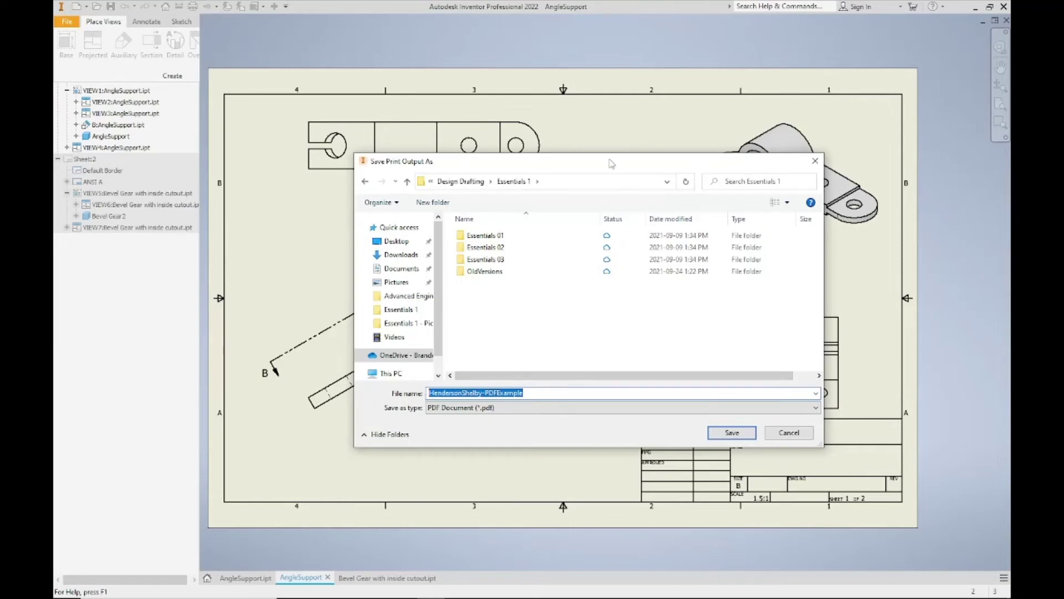
left_click_drag(611, 163, 518, 201)
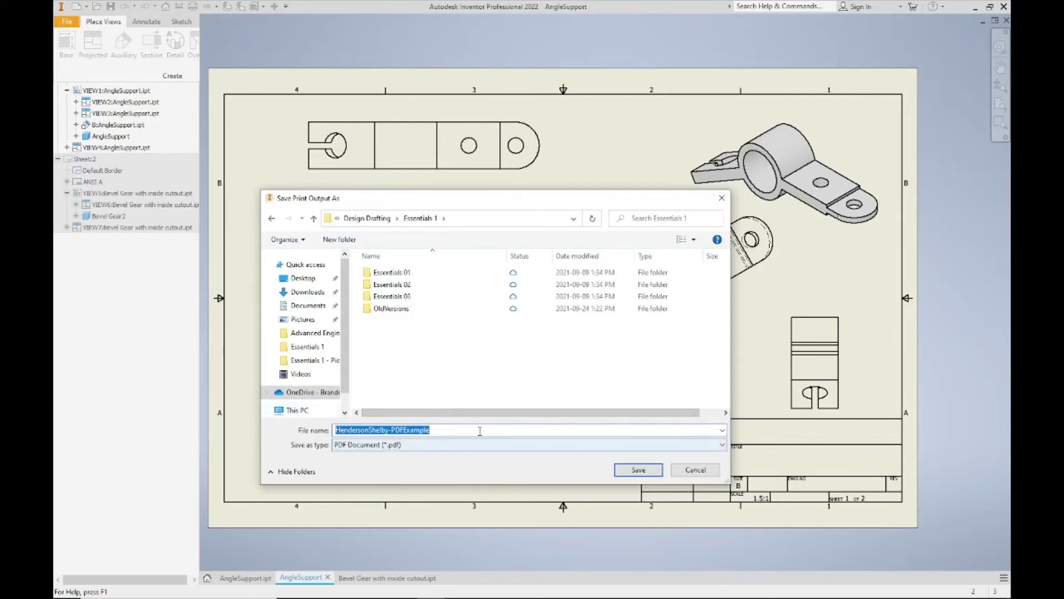
left_click_drag(532, 201, 542, 176)
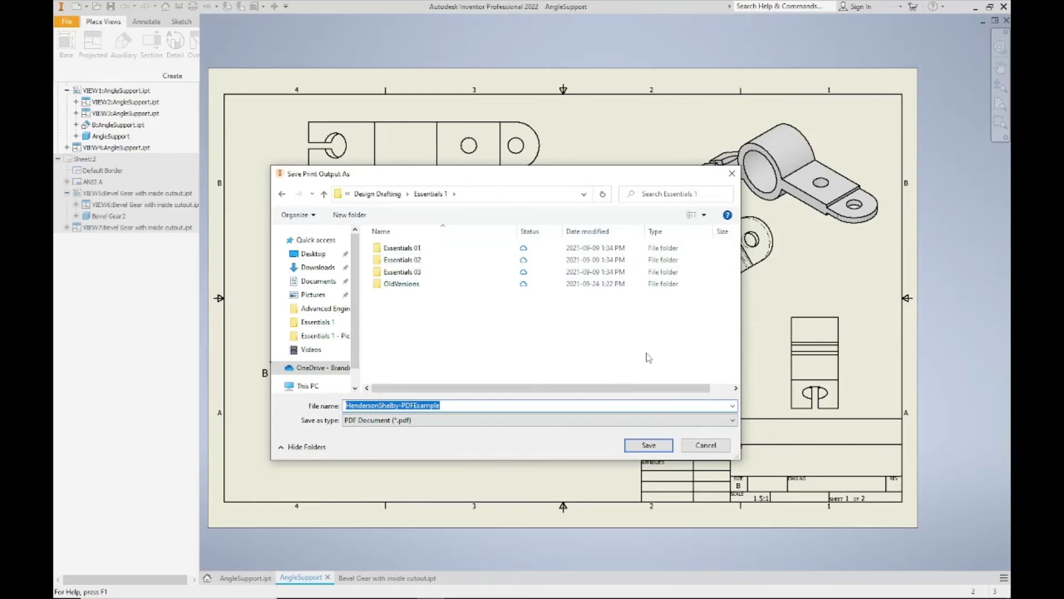
left_click(444, 406)
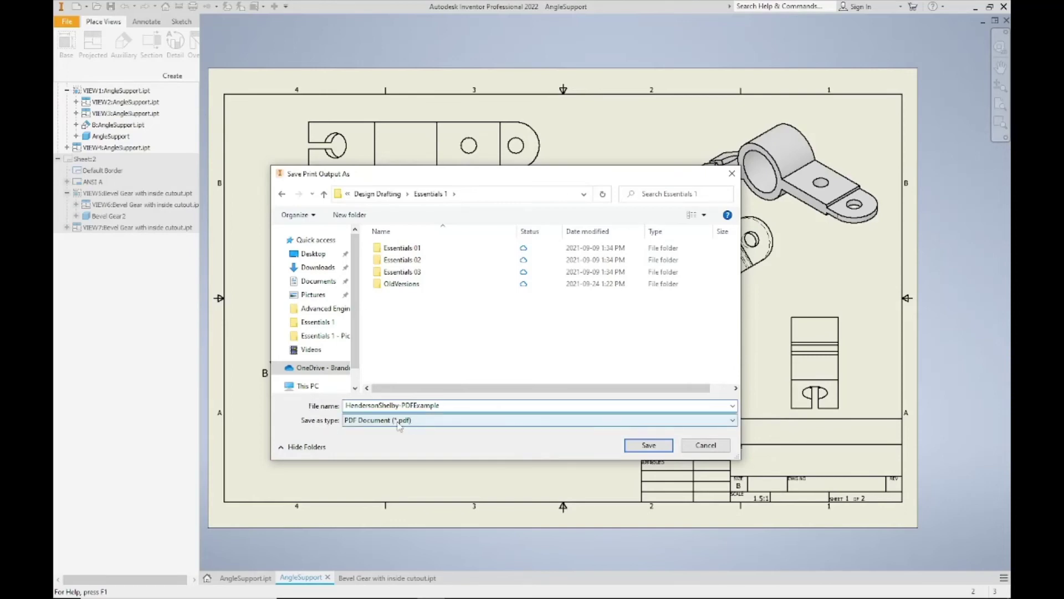
left_click(648, 445)
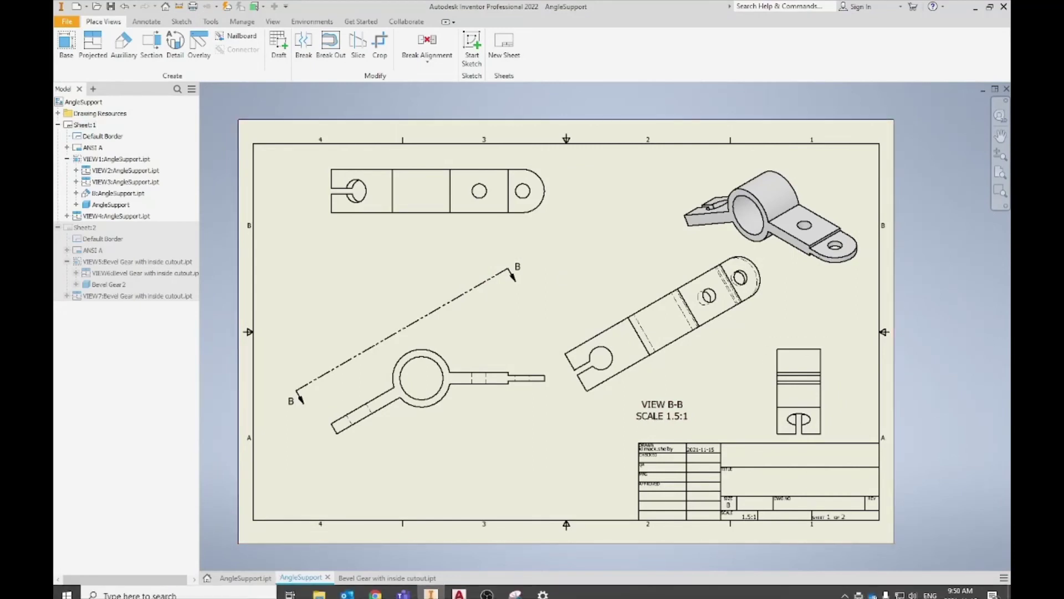
- In File Explorer, browse to OneDrive > Design Drafting > Essentials 1
left_click(319, 587)
left_click(337, 224)
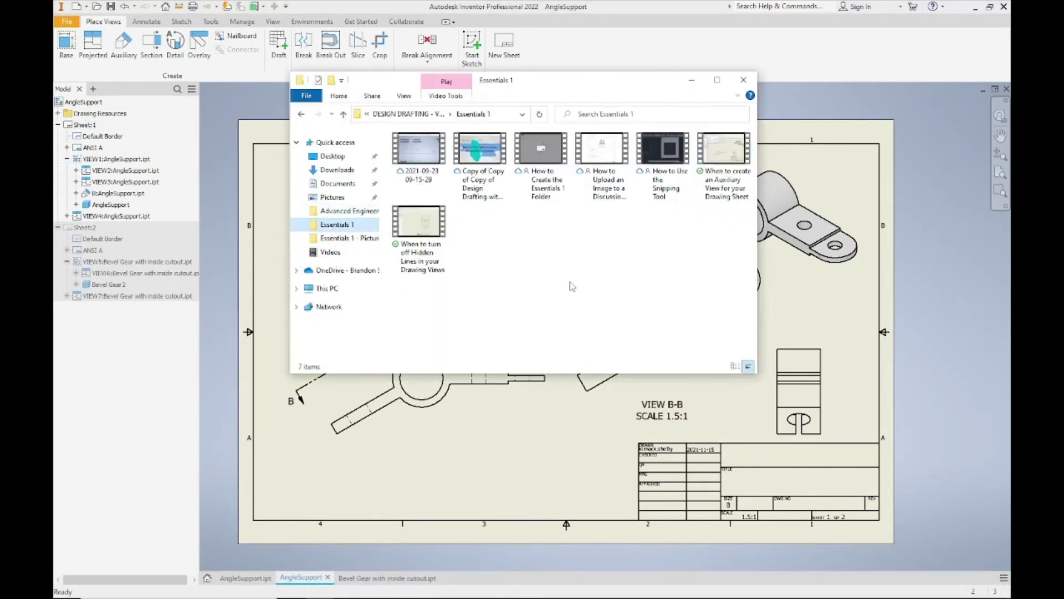
left_click(546, 238)
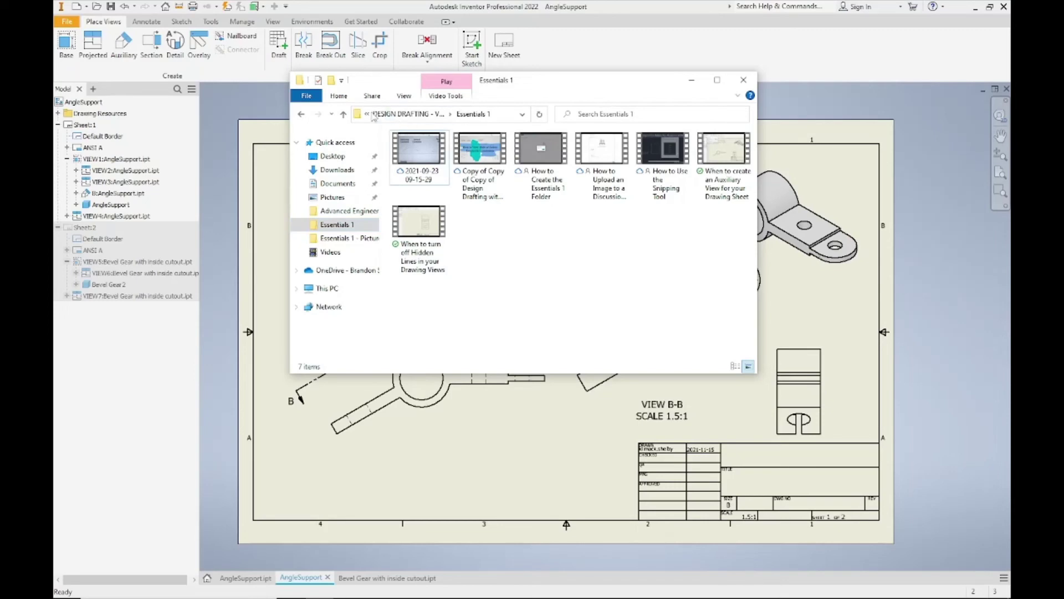
left_click(372, 271)
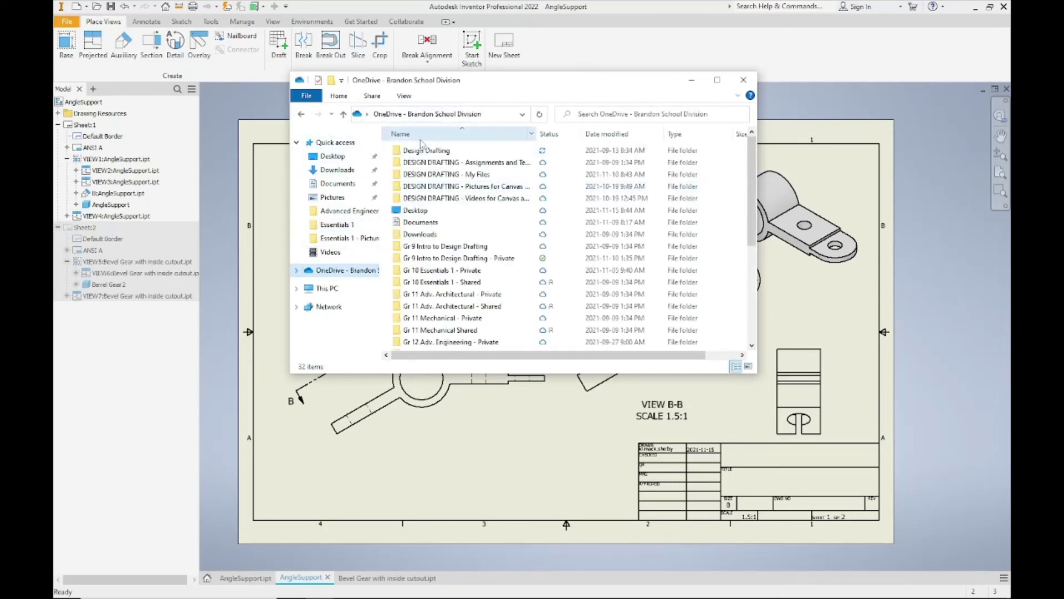
double_click(413, 183)
double_click(413, 175)
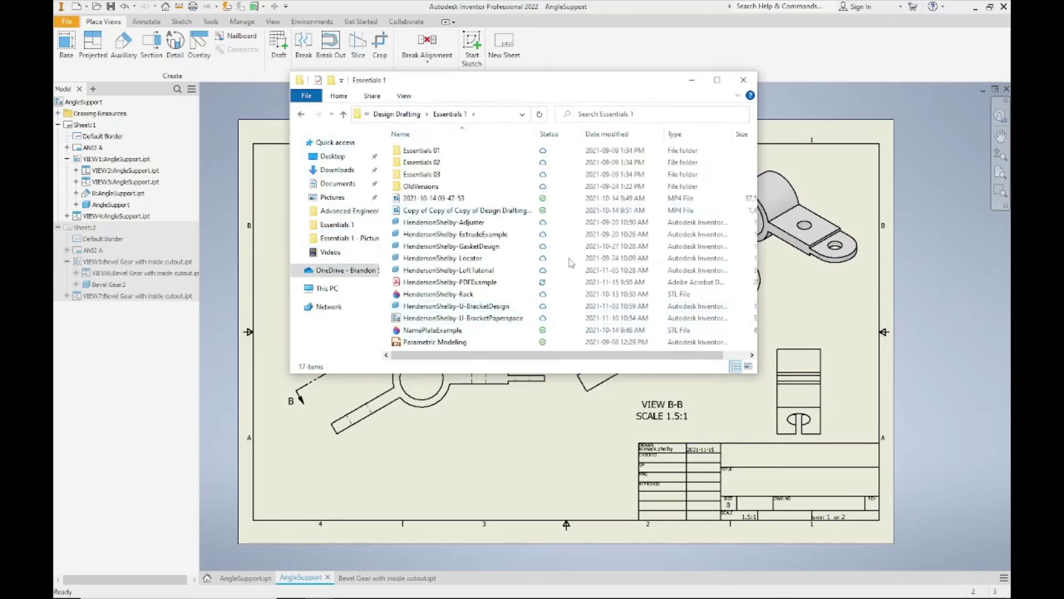
- Sort the files by Type and open the new PDFExample PDF in Acrobat Reader
left_click(674, 133)
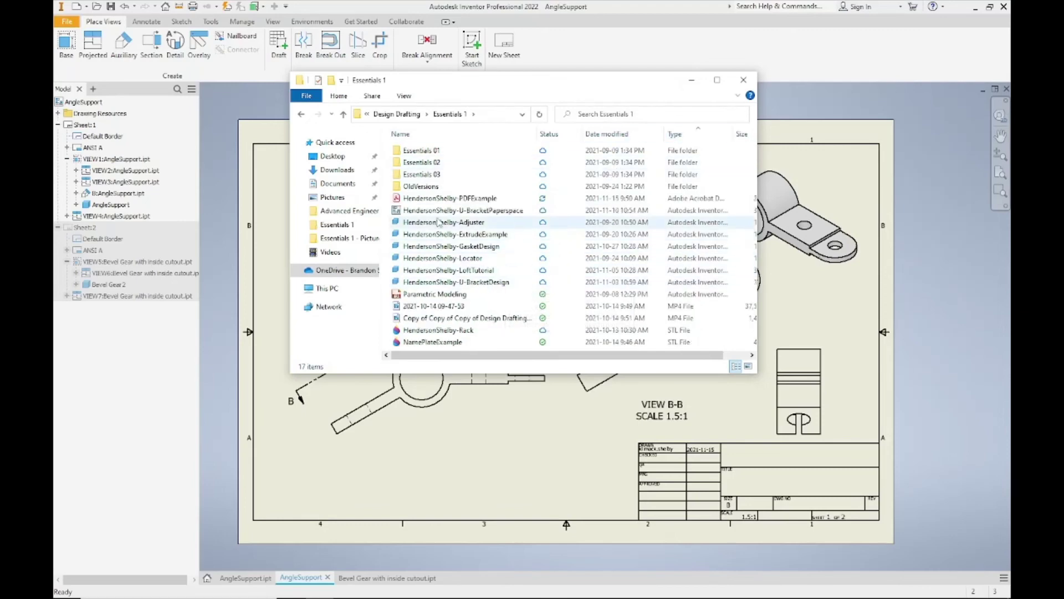
left_click(438, 198)
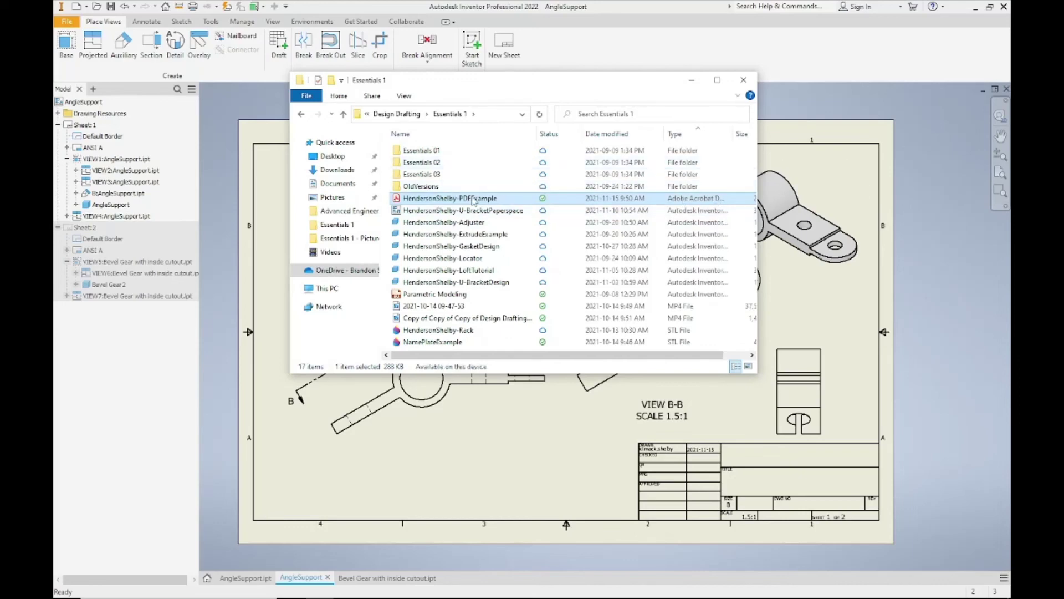
double_click(447, 199)
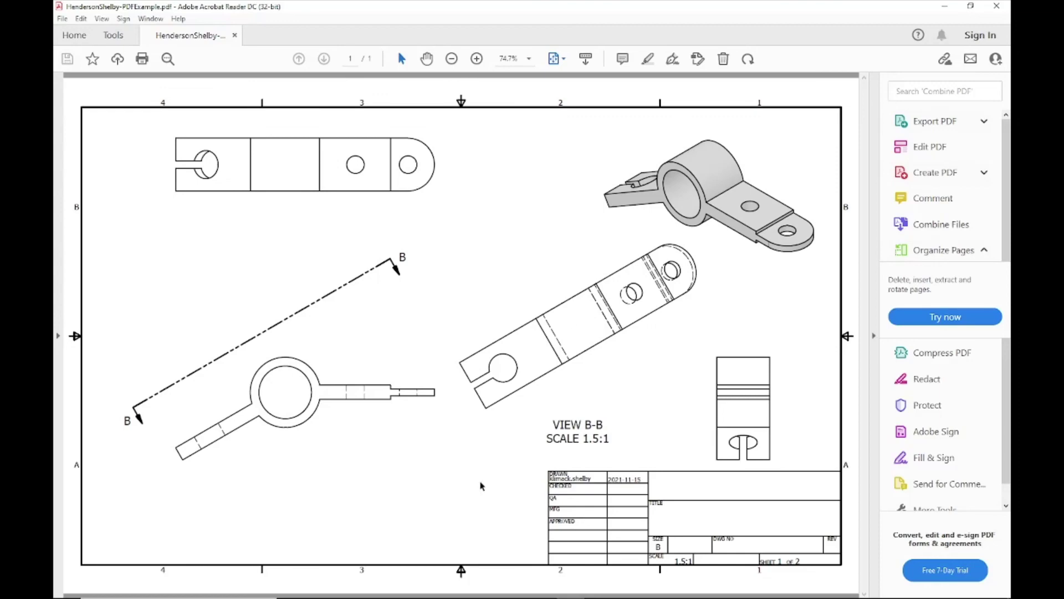
left_click(996, 6)
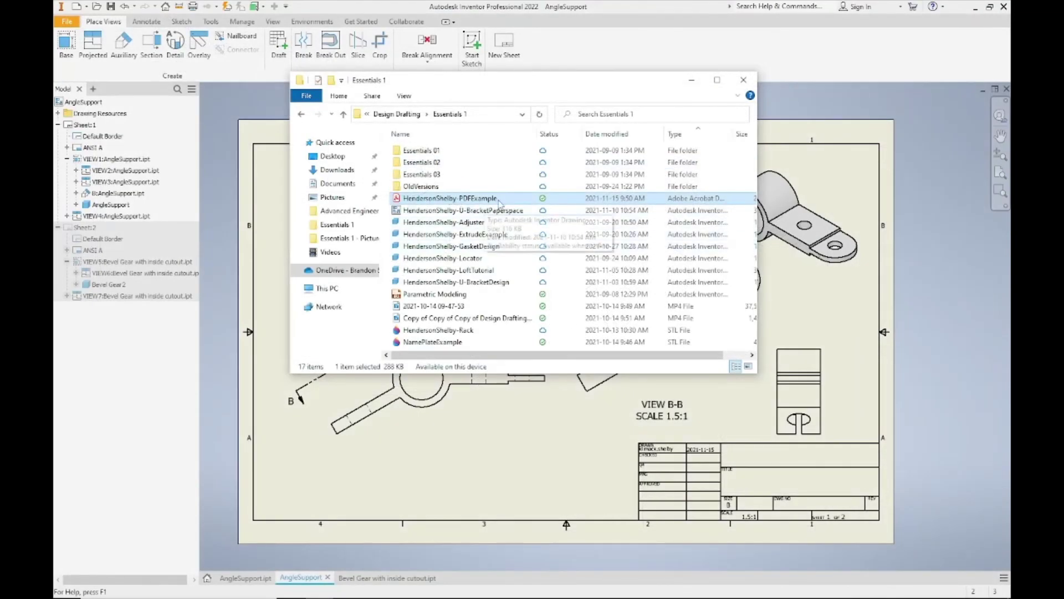